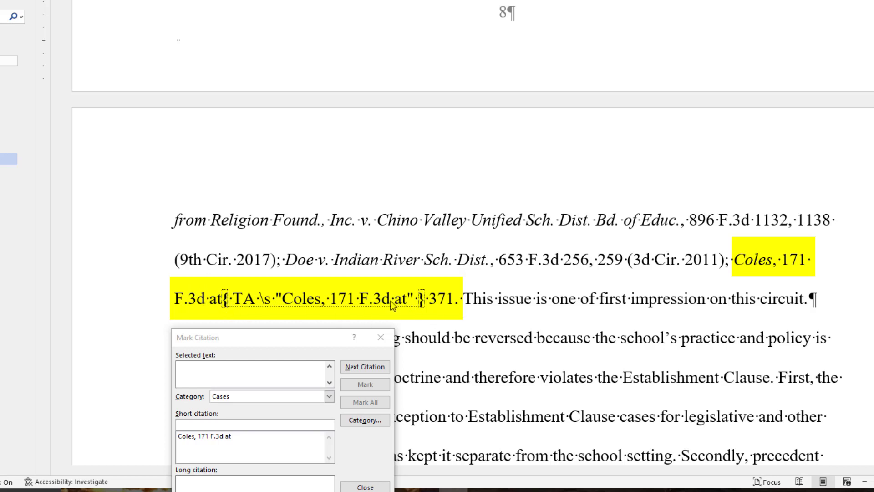
# Find the first "Id." after the full Coles v. Cleveland citation and mark only that instance under "Coles, 171 F.3d at"
pyautogui.click(402, 305)
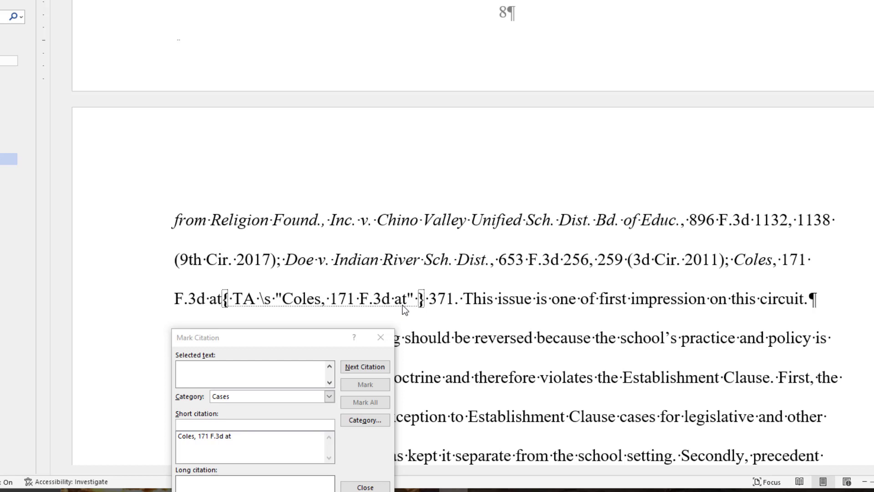
pyautogui.click(365, 367)
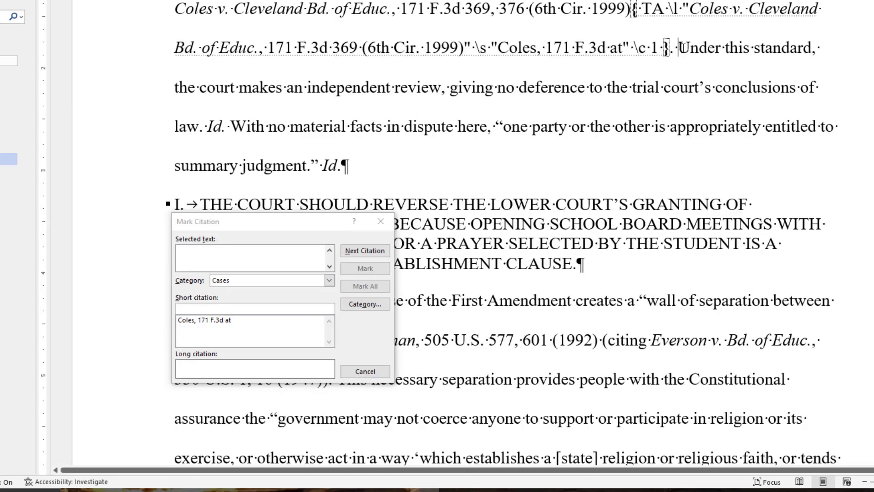
pyautogui.click(365, 250)
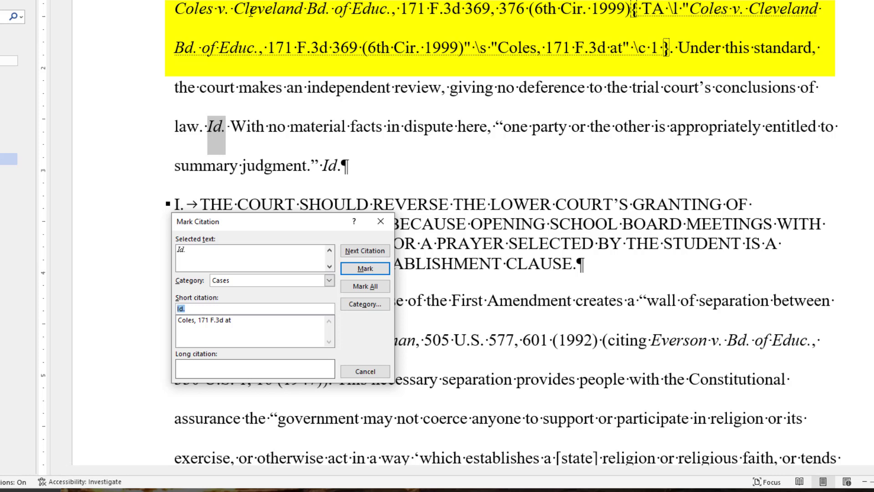
pyautogui.click(212, 321)
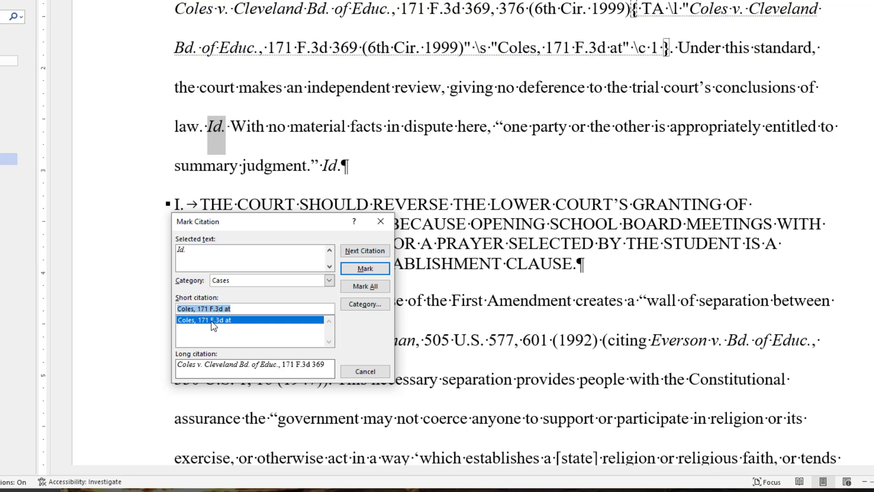
pyautogui.click(362, 271)
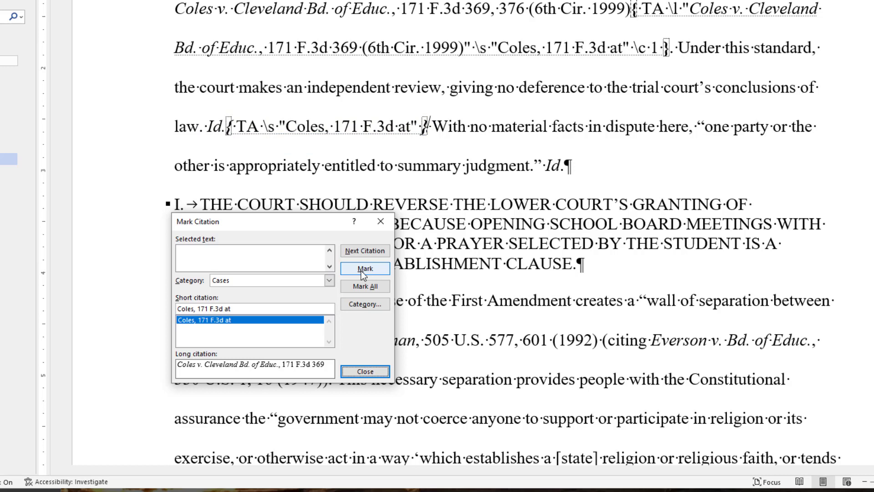
# Find the "Id." following "summary judgment" and mark only that instance under "Coles, 171 F.3d at"
pyautogui.click(363, 253)
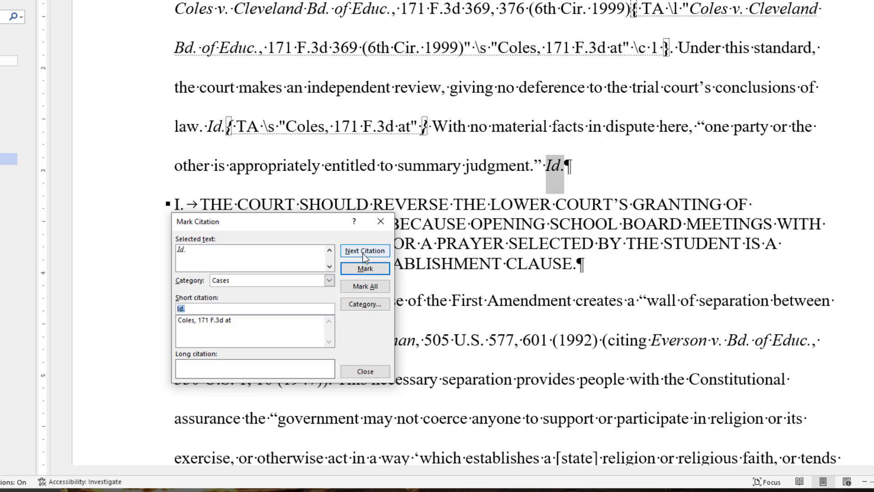
pyautogui.click(230, 319)
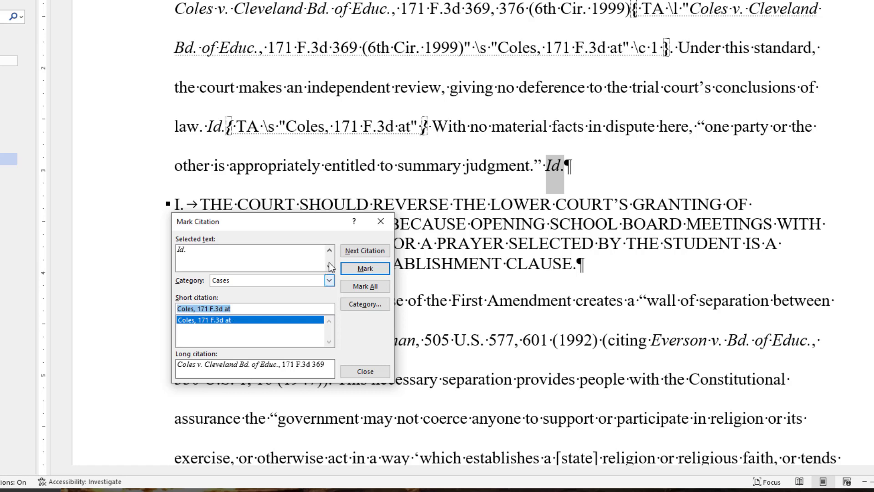
pyautogui.click(365, 269)
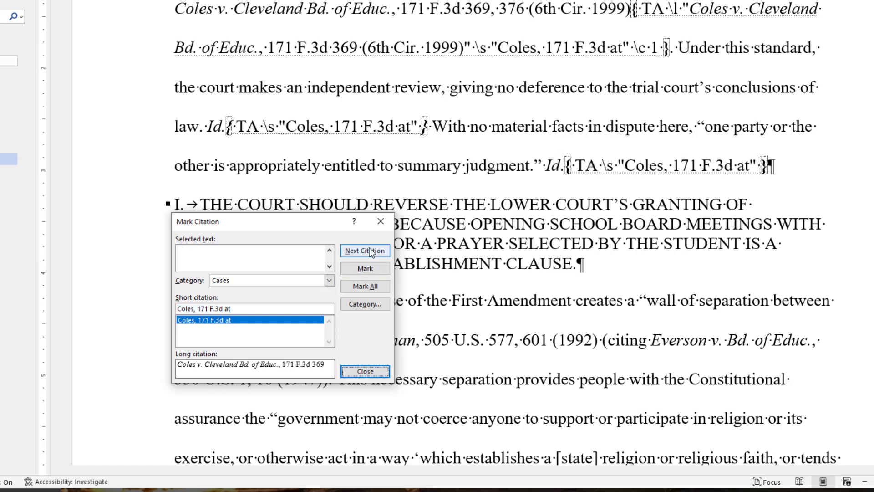
# Load the next citation, Lee v. Weisman, for marking and shorten its long form to "Lee v. Weisman, 505 U.S. 577 (1992)"
pyautogui.click(370, 252)
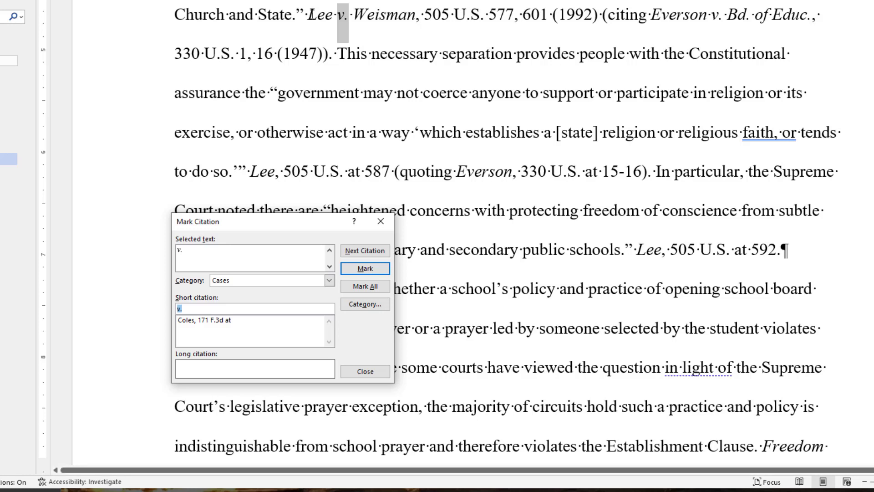
pyautogui.click(340, 21)
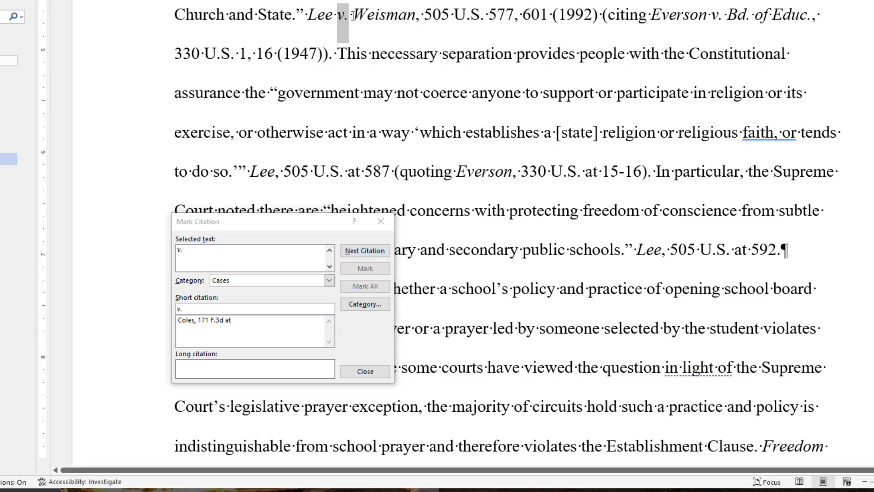
pyautogui.moveTo(309, 14); pyautogui.dragTo(597, 16)
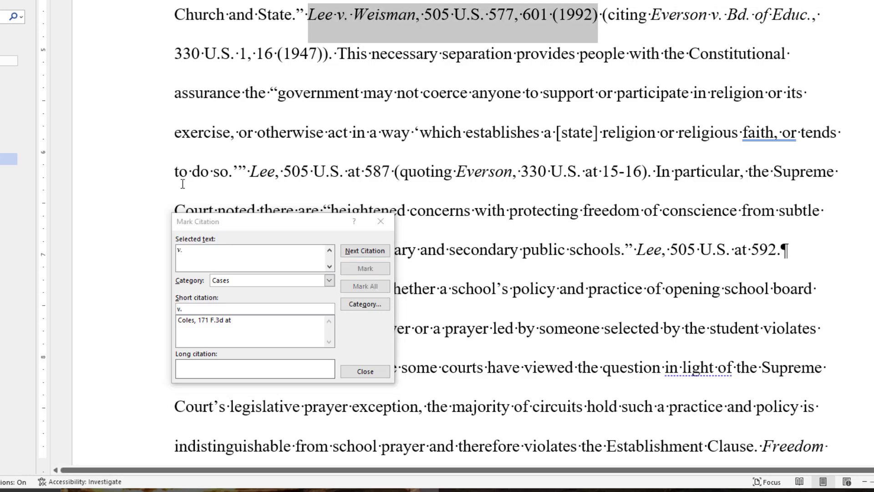
pyautogui.click(200, 253)
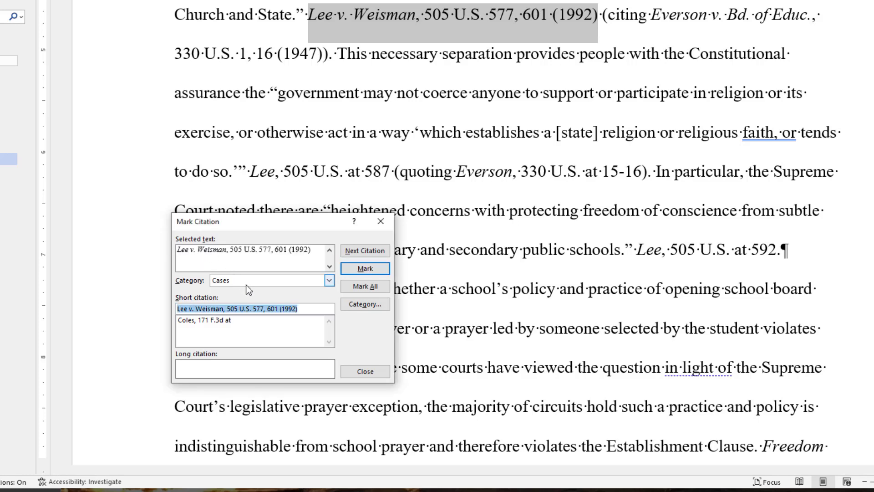
pyautogui.click(289, 251)
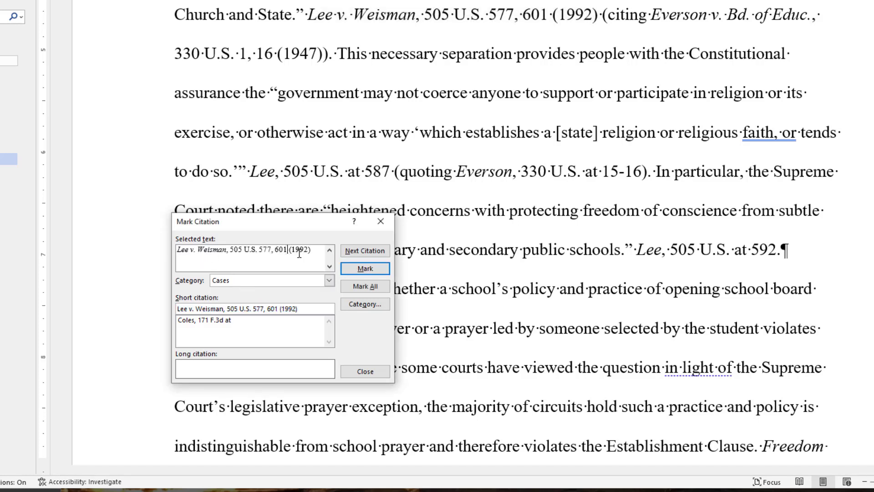
pyautogui.press('BackSpace')
pyautogui.press('BackSpace')
pyautogui.press('BackSpace')
pyautogui.press('BackSpace')
pyautogui.press('BackSpace')
# Set the Lee v. Weisman short citation to "Lee, 505 U.S. at" and mark all its occurrences as Cases
pyautogui.moveTo(190, 310); pyautogui.dragTo(225, 312)
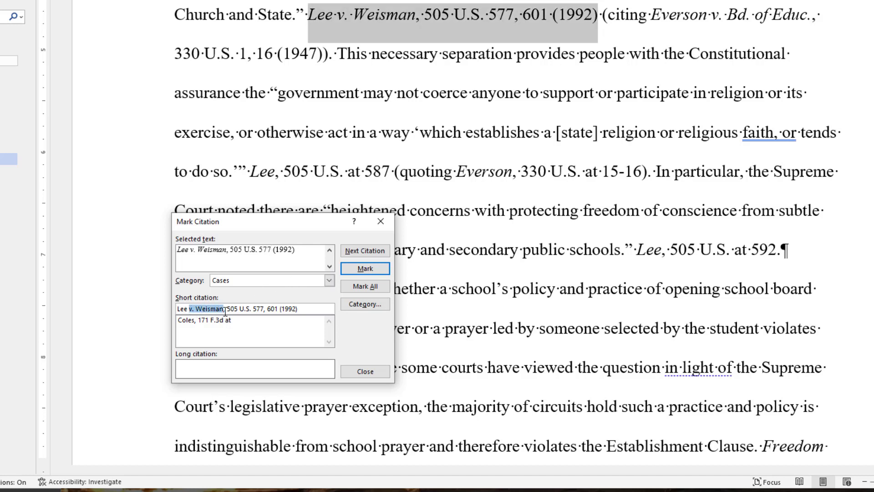
pyautogui.press('BackSpace')
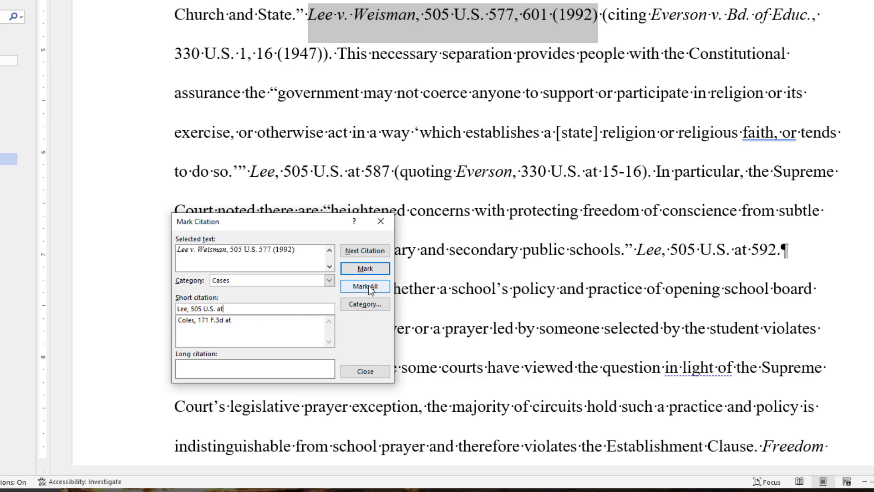
pyautogui.click(370, 287)
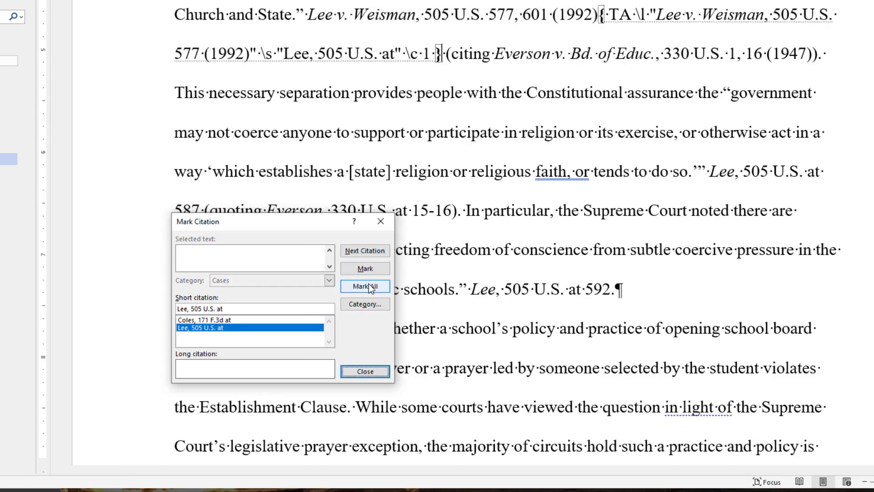
# Mark all occurrences of "Everson v. Bd. of Educ., 330 U.S. 1 (1947)" as Cases with the short citation "Everson, 330 U.S. at"
pyautogui.click(376, 249)
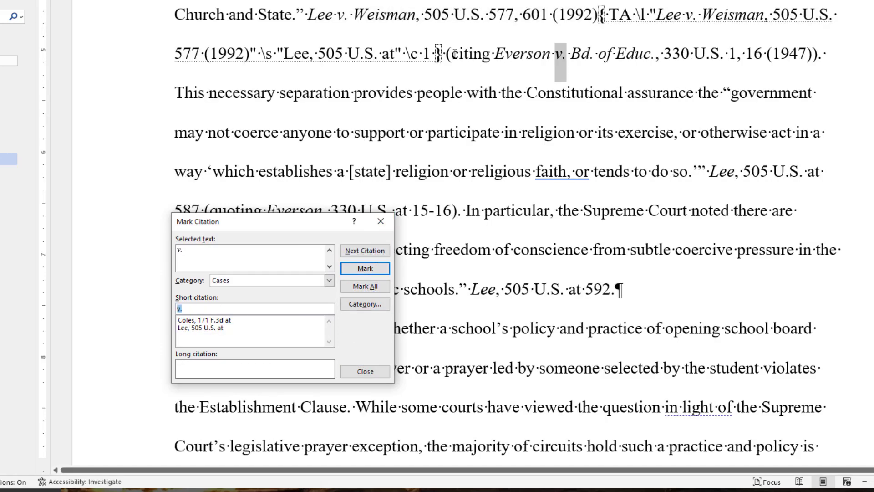
pyautogui.moveTo(495, 54); pyautogui.dragTo(812, 53)
pyautogui.click(377, 290)
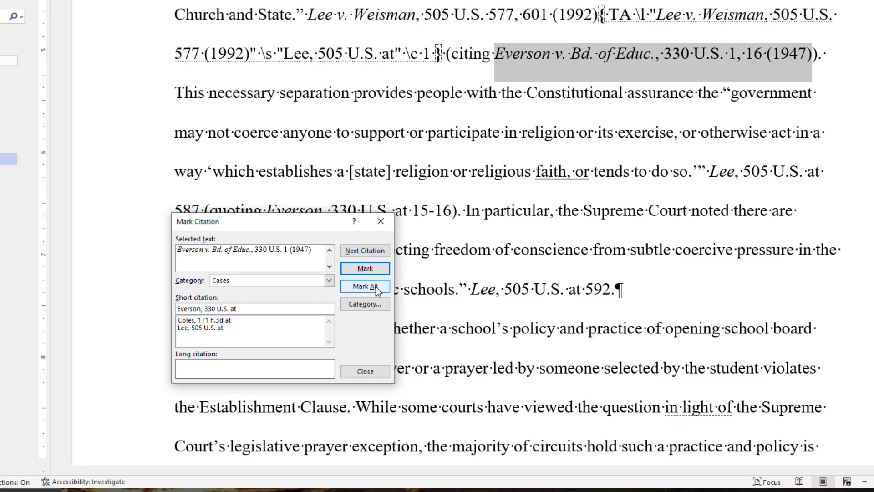
pyautogui.click(377, 290)
# Load the passage from "Lemon v. Kurtzman" through "403 U.S. 602, 614 (1971)." as the citation text for marking
pyautogui.click(377, 252)
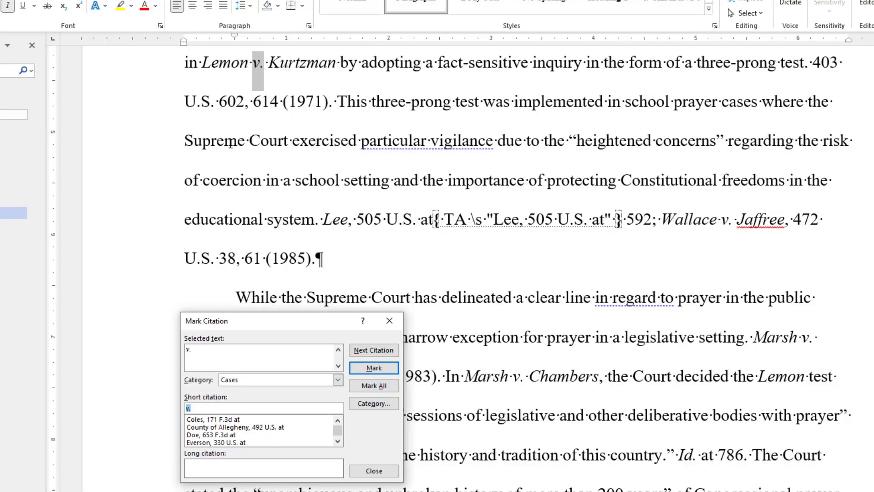
pyautogui.click(204, 60)
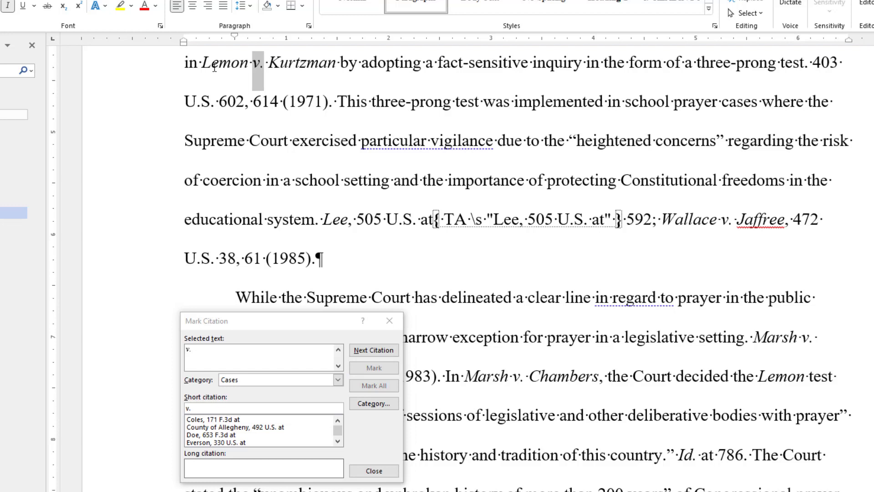
pyautogui.moveTo(213, 65); pyautogui.dragTo(334, 104)
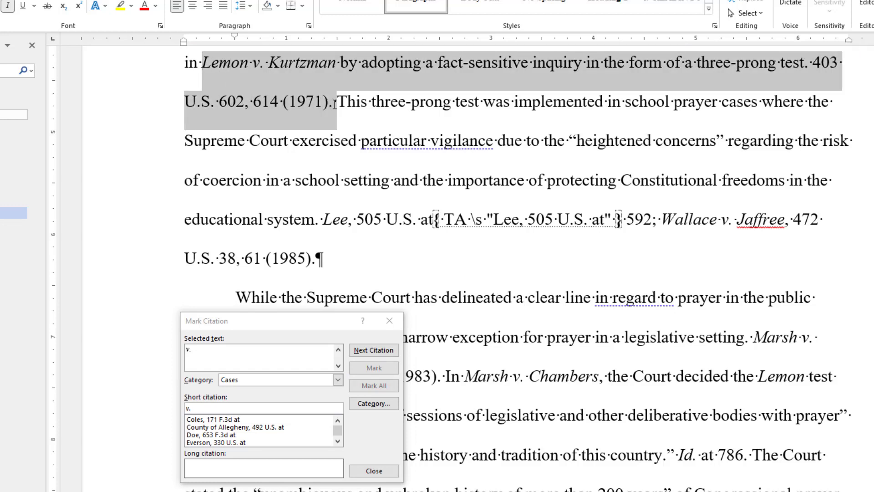
pyautogui.click(205, 354)
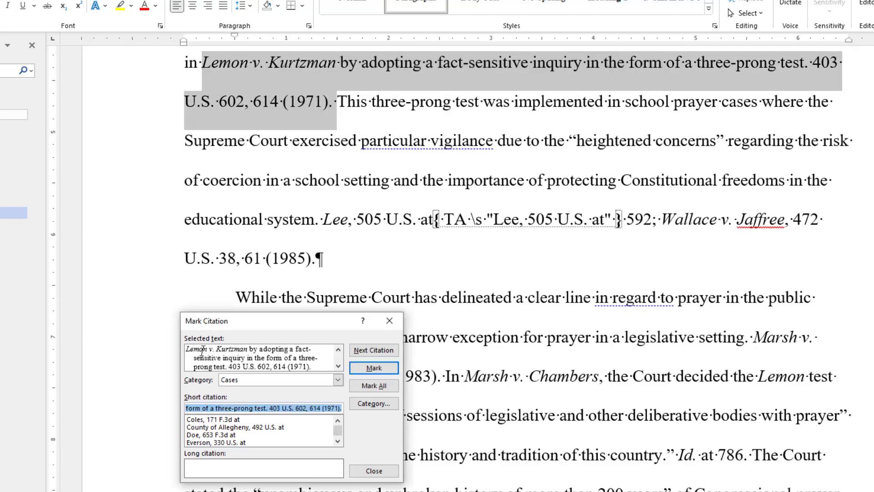
# Reduce the long citation to "Lemon v. Kurtzman, 403 U.S. 602 (1971)." and mark all occurrences with the short citation "Lemon, 403 U.S. at"
pyautogui.click(249, 349)
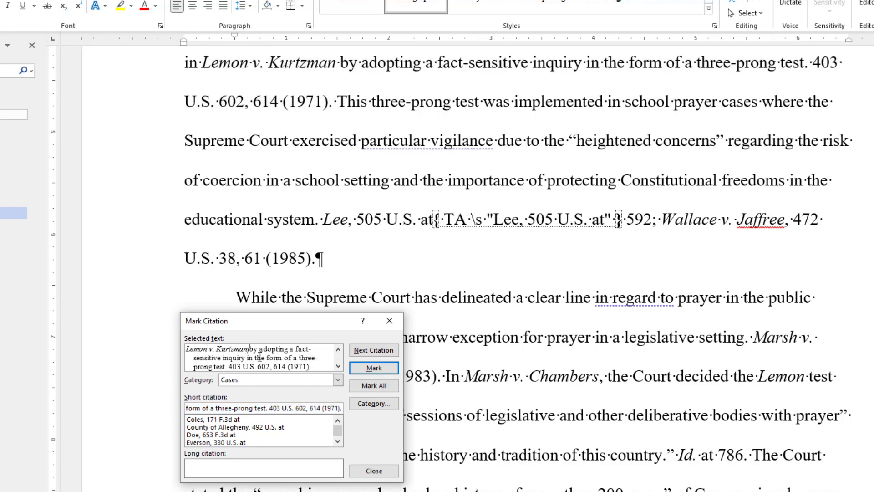
pyautogui.write('.')
pyautogui.press('BackSpace')
pyautogui.write(',')
pyautogui.press('Delete')
pyautogui.press('Delete')
pyautogui.press('Delete')
pyautogui.press('Delete')
pyautogui.press('Delete')
pyautogui.press('Delete')
pyautogui.press('Delete')
pyautogui.press('Delete')
pyautogui.press('Delete')
pyautogui.press('Delete')
pyautogui.press('Delete')
pyautogui.press('Delete')
pyautogui.press('Delete')
pyautogui.press('Delete')
pyautogui.press('Delete')
pyautogui.press('Delete')
pyautogui.press('Delete')
pyautogui.press('Delete')
pyautogui.press('Delete')
pyautogui.press('Delete')
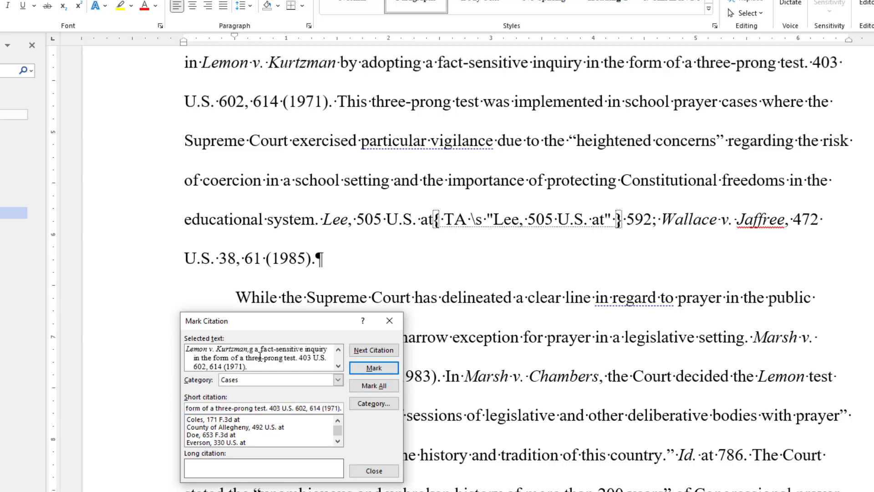
pyautogui.press('Delete')
pyautogui.press('Delete')
pyautogui.press('Delete')
pyautogui.press('Delete')
pyautogui.press('Delete')
pyautogui.press('Delete')
pyautogui.press('Delete')
pyautogui.press('Delete')
pyautogui.press('Delete')
pyautogui.press('Delete')
pyautogui.press('Delete')
pyautogui.press('Delete')
pyautogui.press('Delete')
pyautogui.press('Delete')
pyautogui.press('Delete')
pyautogui.press('Delete')
pyautogui.press('Delete')
pyautogui.press('Delete')
pyautogui.press('Delete')
pyautogui.press('Delete')
pyautogui.press('Right')
pyautogui.press('Right')
pyautogui.press('Right')
pyautogui.press('Right')
pyautogui.press('Right')
pyautogui.press('Right')
pyautogui.press('Right')
pyautogui.press('Right')
pyautogui.press('Right')
pyautogui.press('Right')
pyautogui.press('Right')
pyautogui.press('Right')
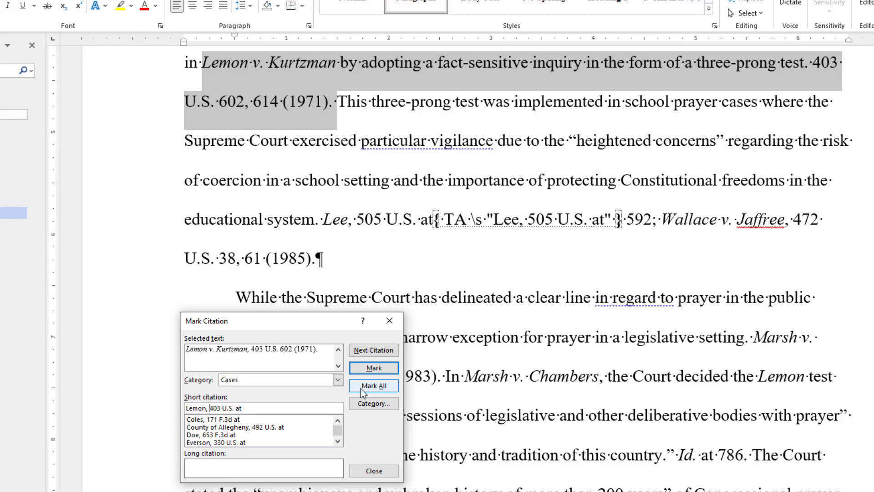
pyautogui.click(360, 388)
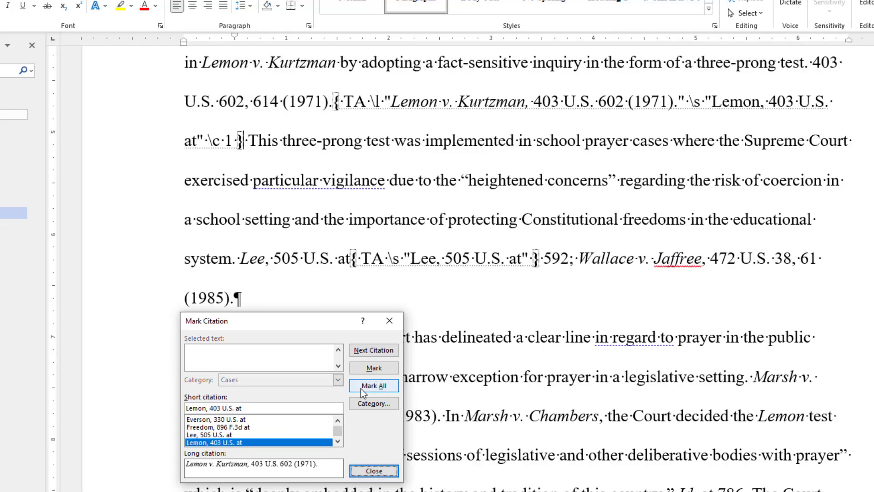
# Continue the citation search from the document's beginning, skipping the cover page's "v.", up to the first section symbol
pyautogui.click(379, 351)
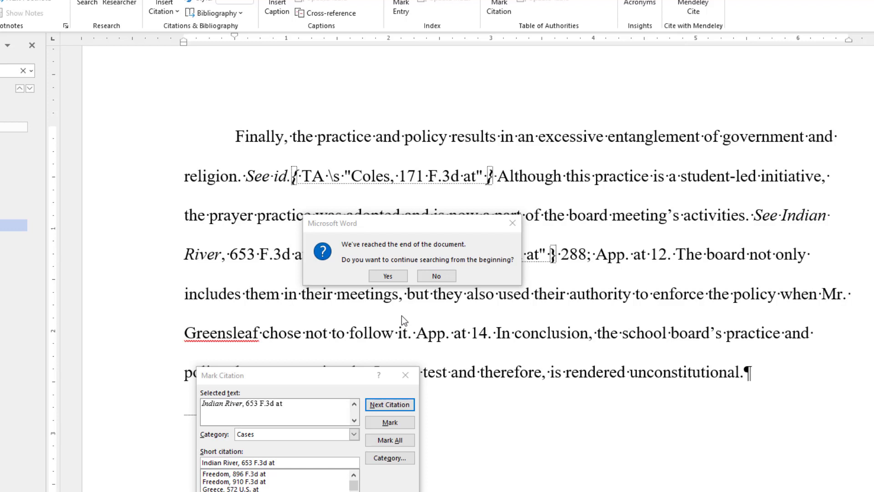
pyautogui.click(387, 277)
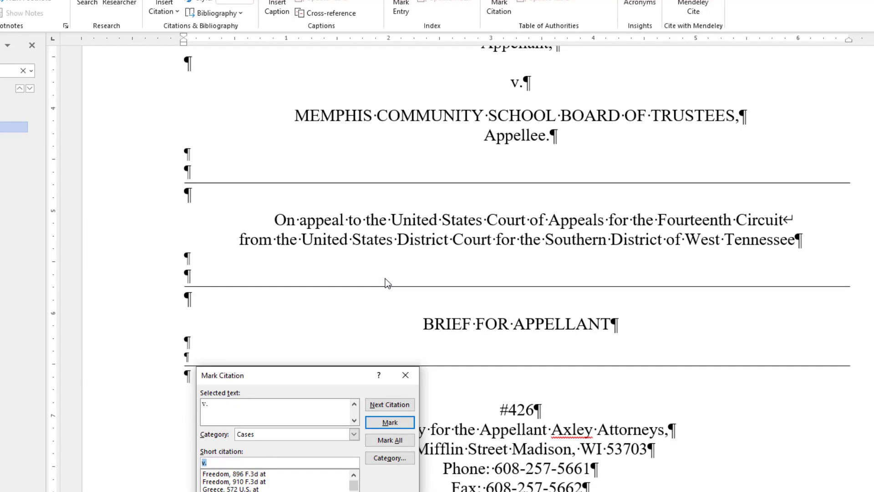
pyautogui.click(395, 405)
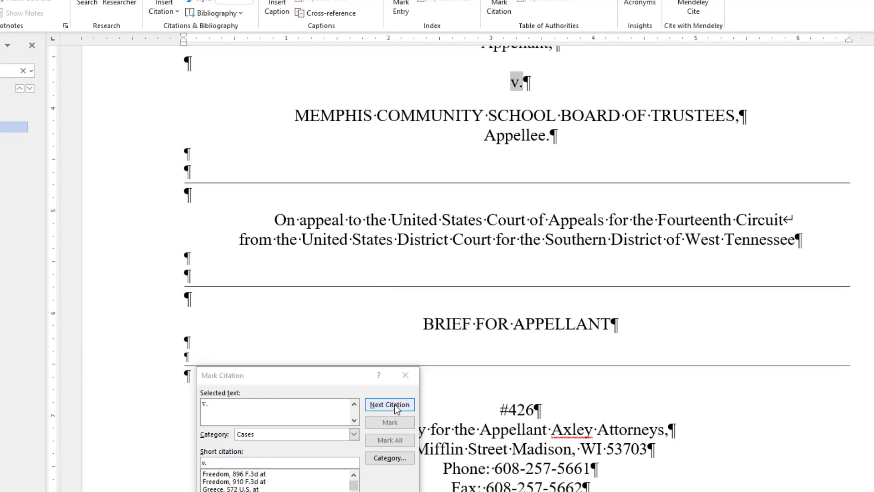
pyautogui.click(395, 405)
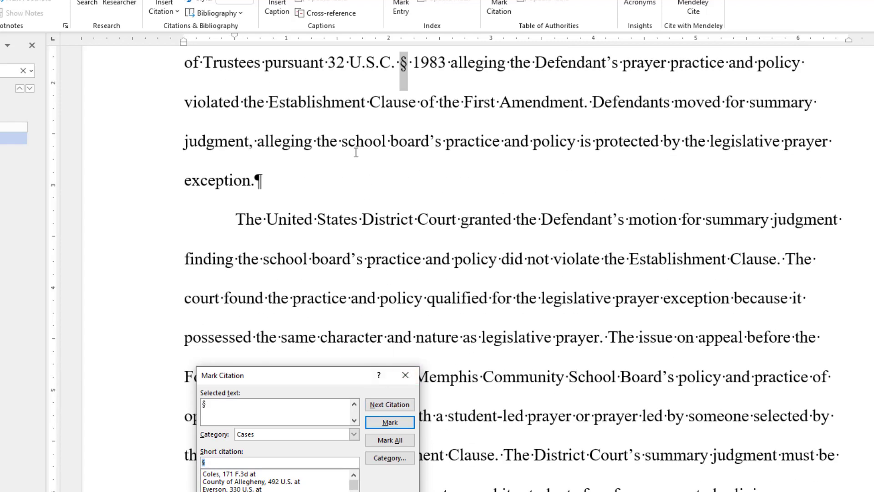
# Mark all occurrences of "32 U.S.C. § 1983" in the Statutes category and move on to the following citations
pyautogui.moveTo(327, 61); pyautogui.dragTo(450, 64)
pyautogui.click(226, 406)
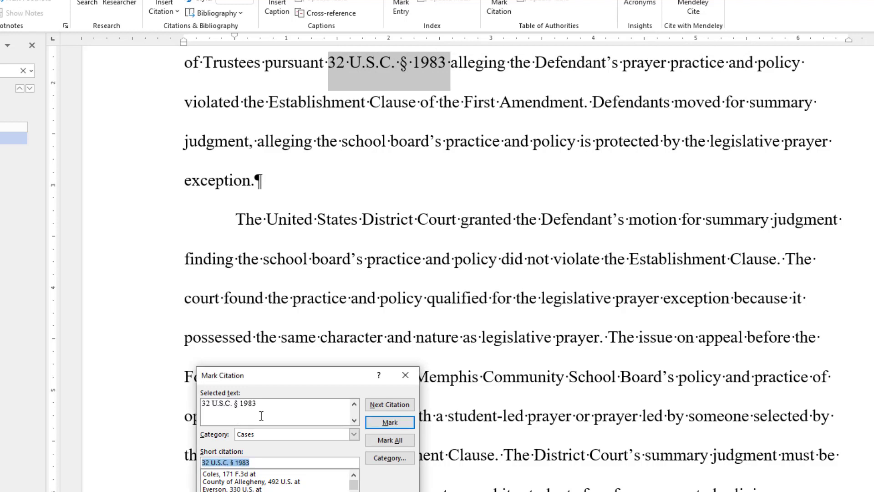
pyautogui.click(356, 436)
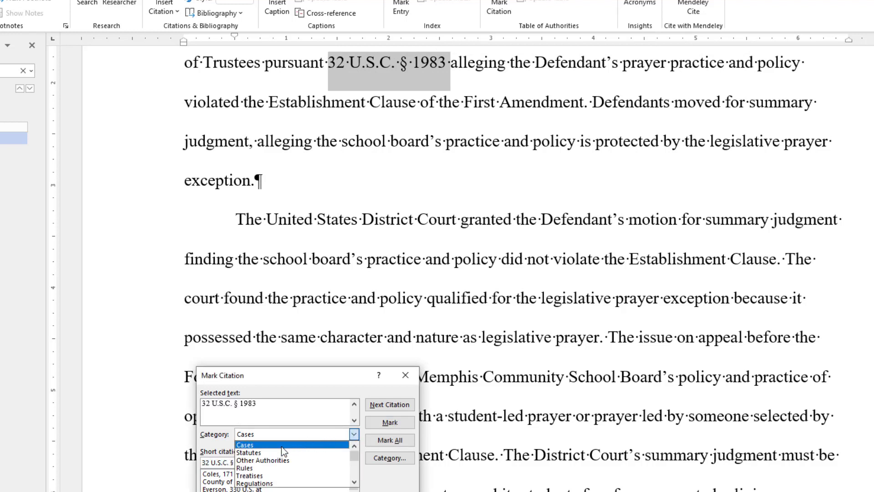
pyautogui.click(277, 454)
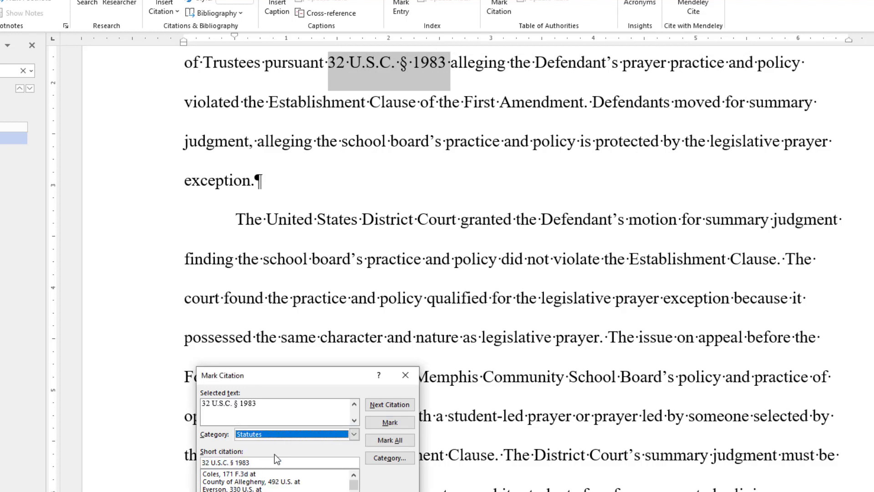
pyautogui.click(386, 438)
pyautogui.click(392, 405)
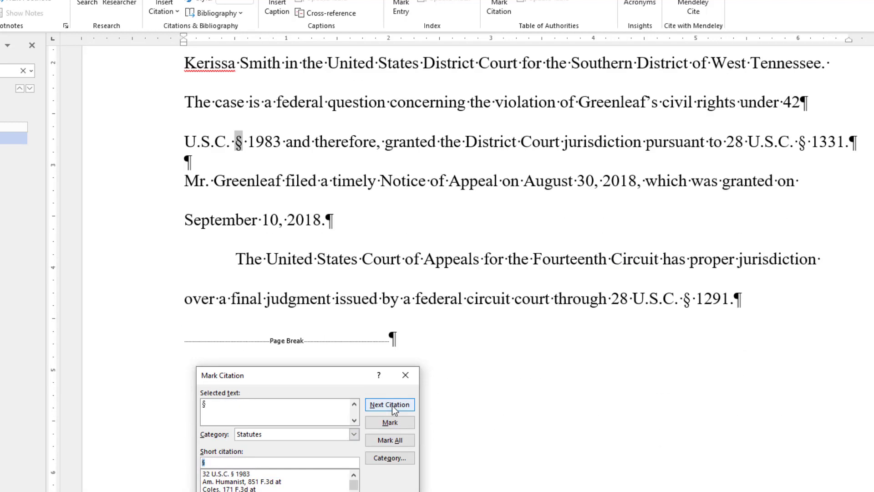
pyautogui.click(392, 405)
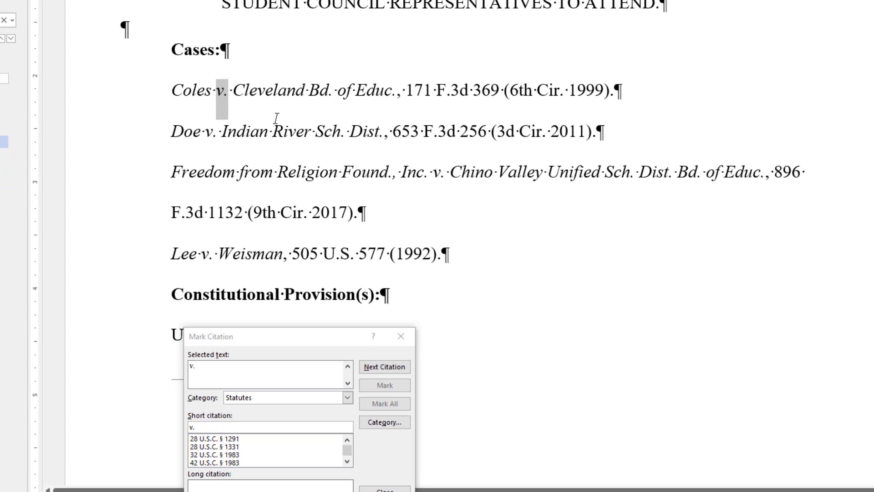
# Mark the Coles v. Cleveland Bd. of Educ. entry under the Cases heading with the existing short citation "Coles, 171 F.3d at"
pyautogui.click(173, 90)
pyautogui.moveTo(174, 89); pyautogui.dragTo(613, 91)
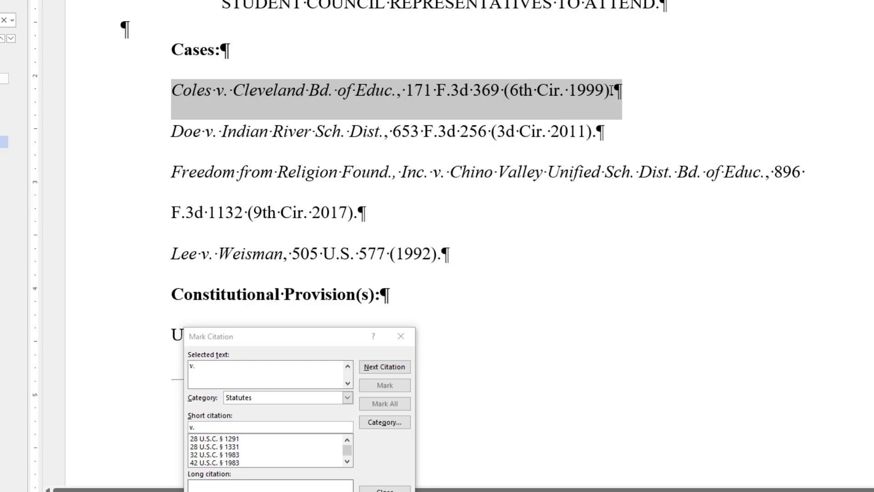
pyautogui.click(223, 384)
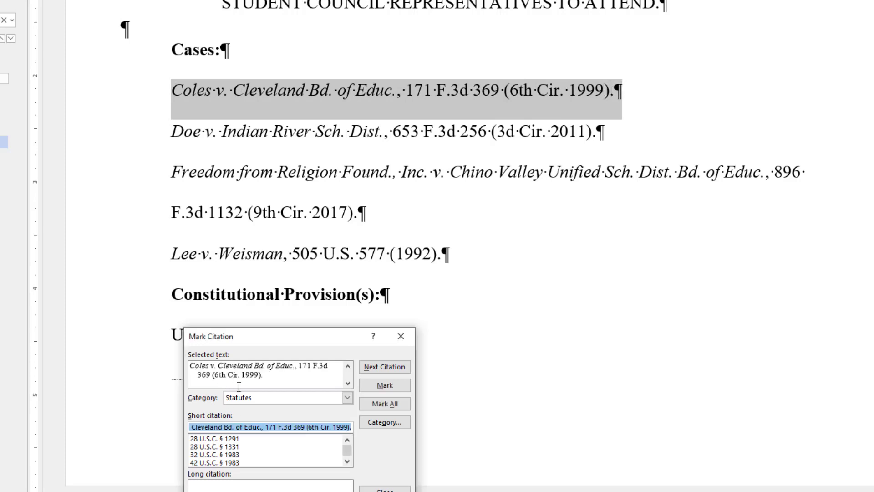
pyautogui.click(351, 459)
pyautogui.click(350, 459)
pyautogui.click(350, 459)
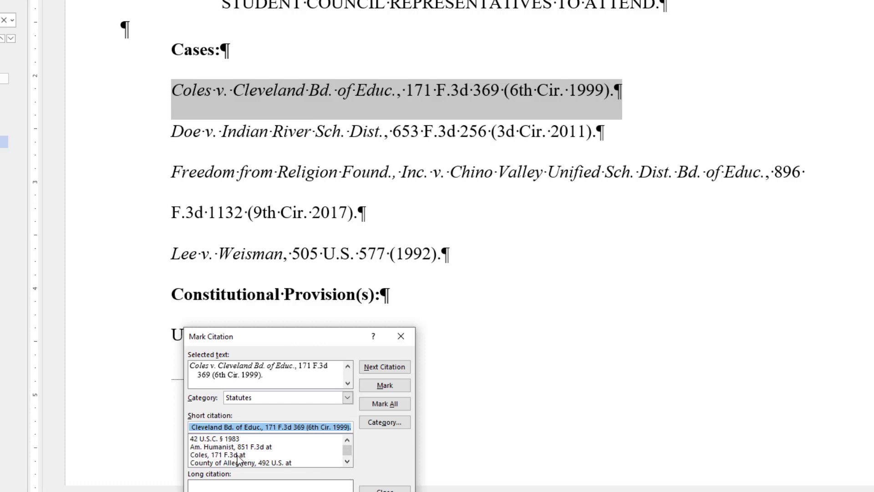
pyautogui.click(237, 454)
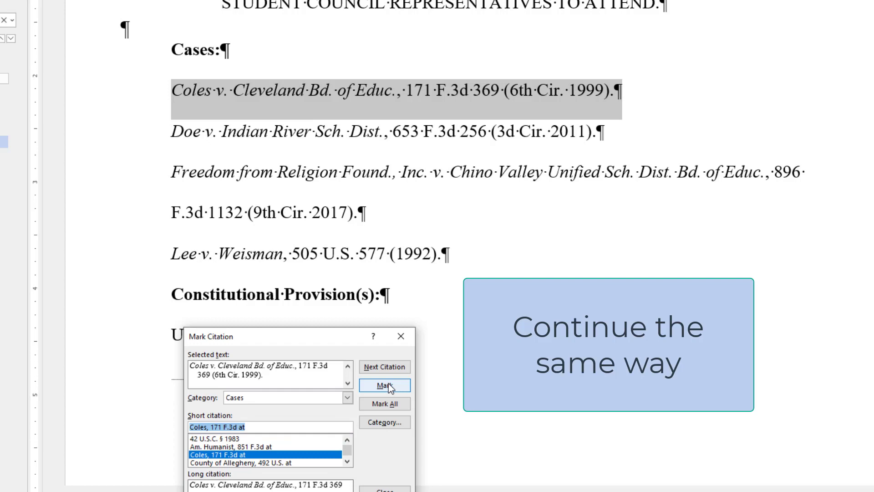
pyautogui.click(385, 385)
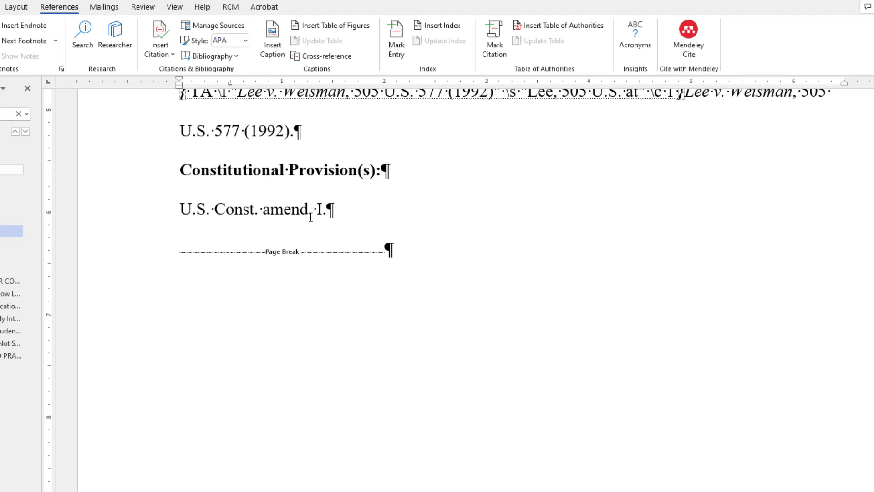
# Mark all occurrences of "U.S. Const. amend. I." in the Constitutional Provisions category
pyautogui.click(156, 215)
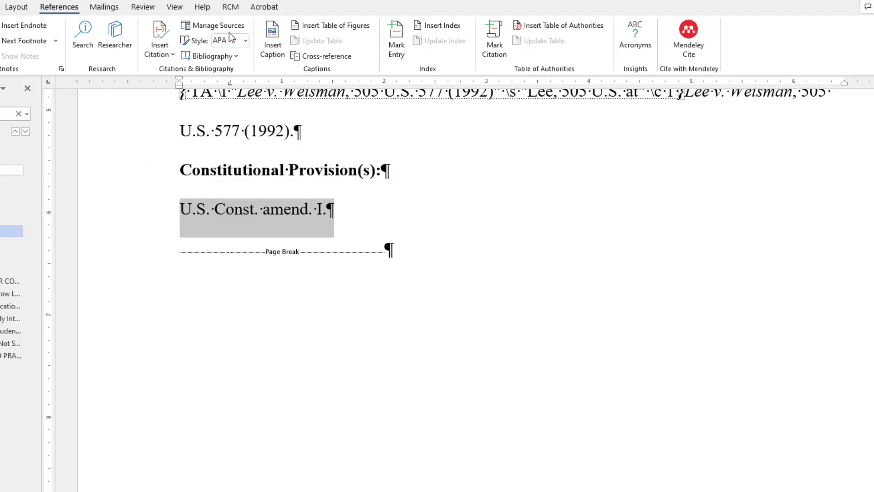
pyautogui.click(494, 43)
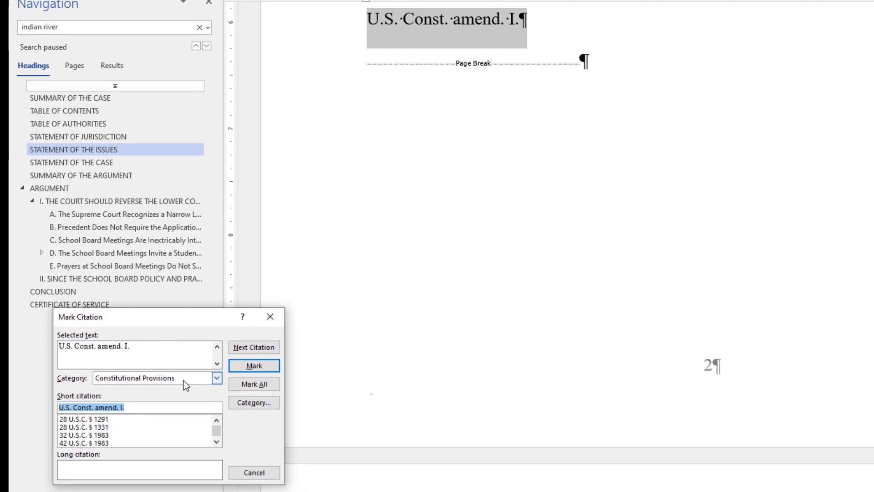
pyautogui.click(243, 385)
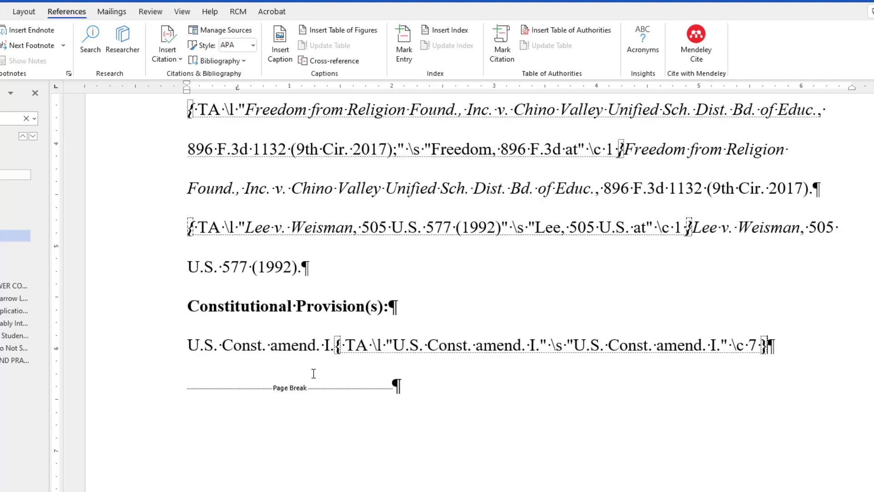
# Mark the "School Board Meeting Prayers" article in the Argument as "358 Ed. Law Rep. 751 (2018)." in Cases, short citation ending "358 Ed. Law Rep. at"
pyautogui.click(5, 274)
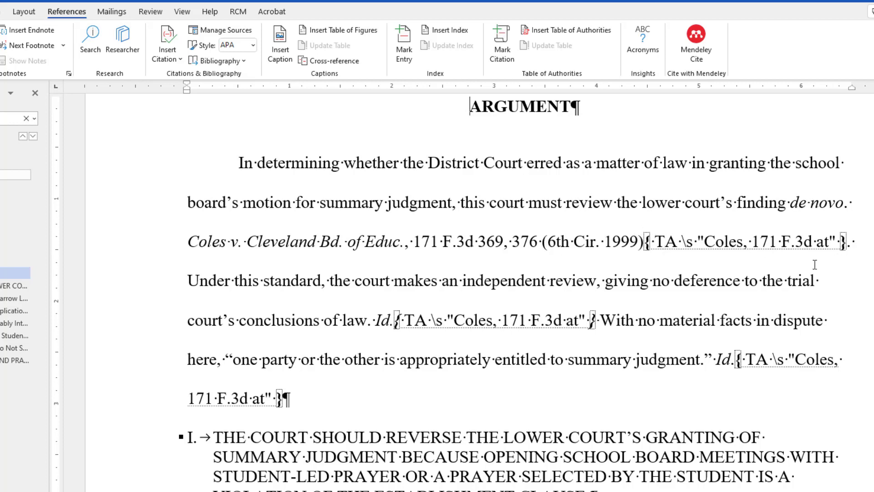
pyautogui.scroll(-5, 480, 297)
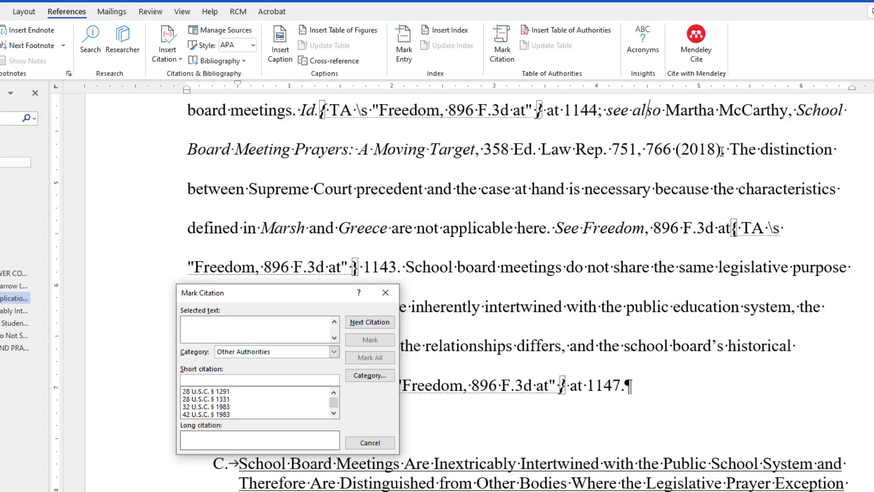
pyautogui.click(722, 152)
pyautogui.doubleClick(669, 109)
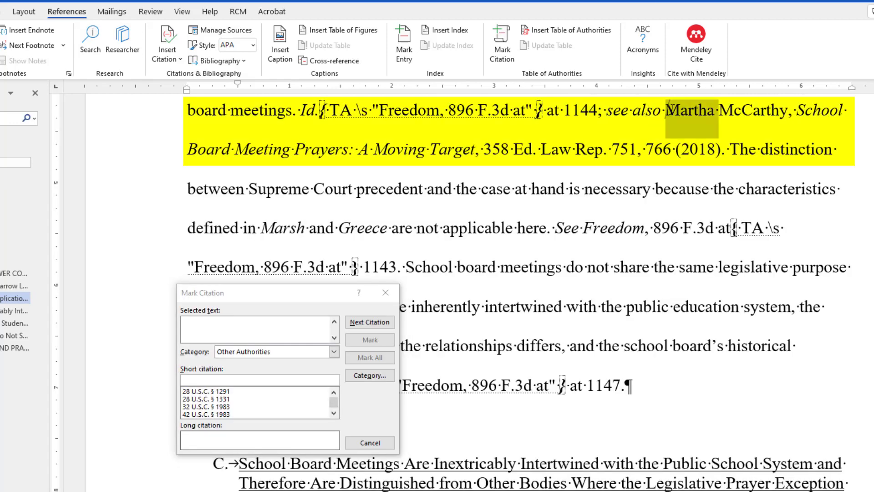
pyautogui.moveTo(668, 110); pyautogui.dragTo(729, 150)
pyautogui.click(334, 352)
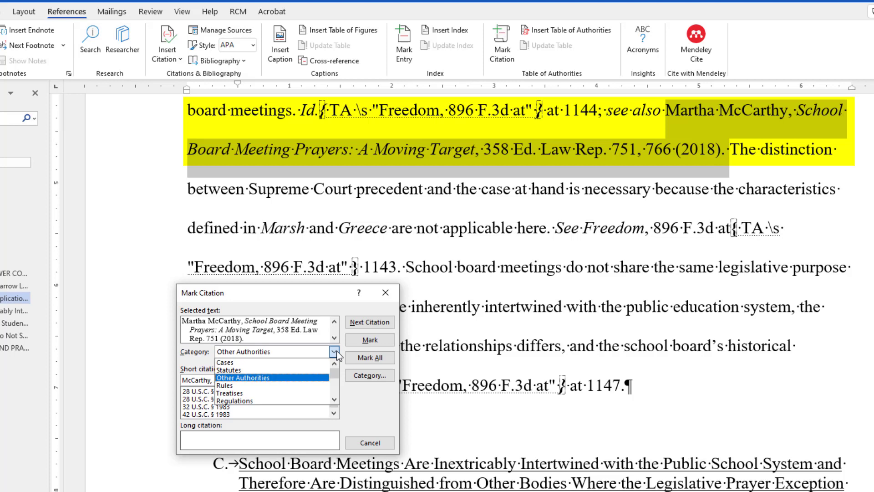
pyautogui.click(233, 363)
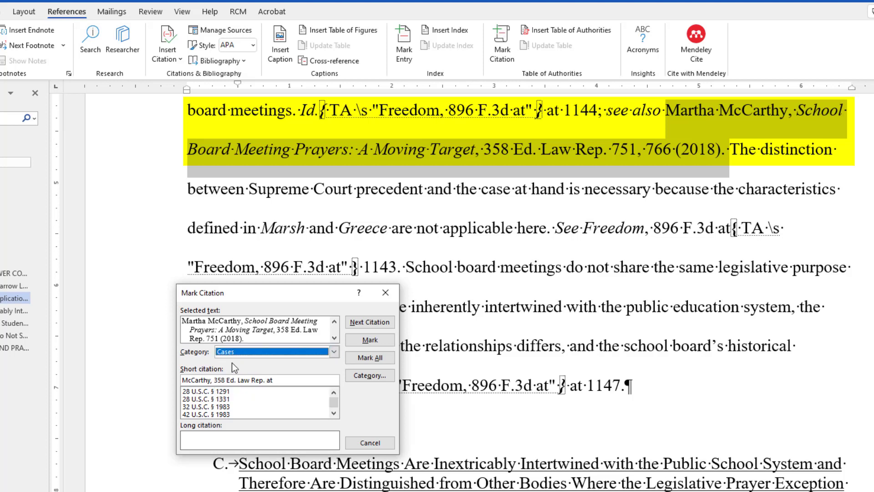
pyautogui.click(368, 341)
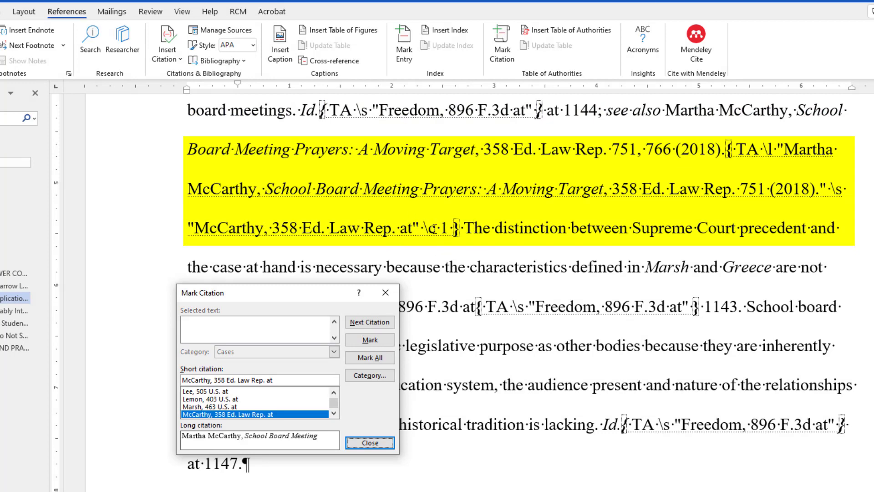
# Check the order of the citation categories and set the \c category number in the article's TA field to 3 for Other Authorities
pyautogui.click(448, 239)
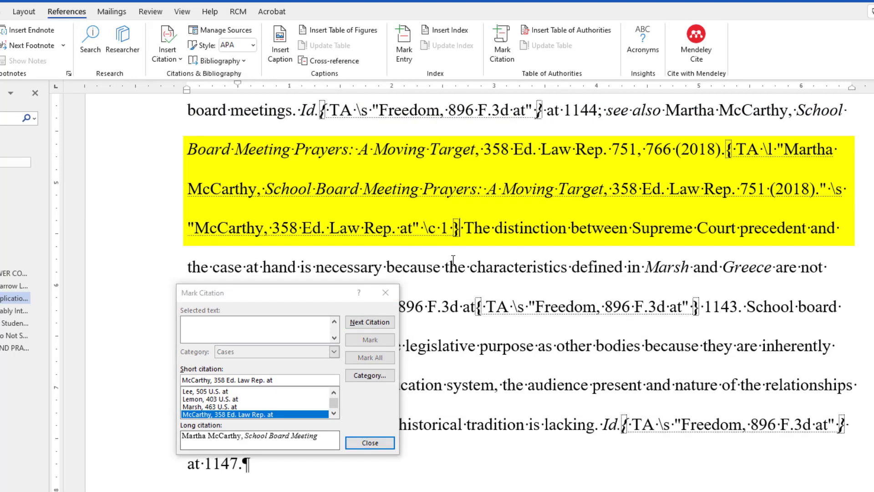
pyautogui.click(449, 226)
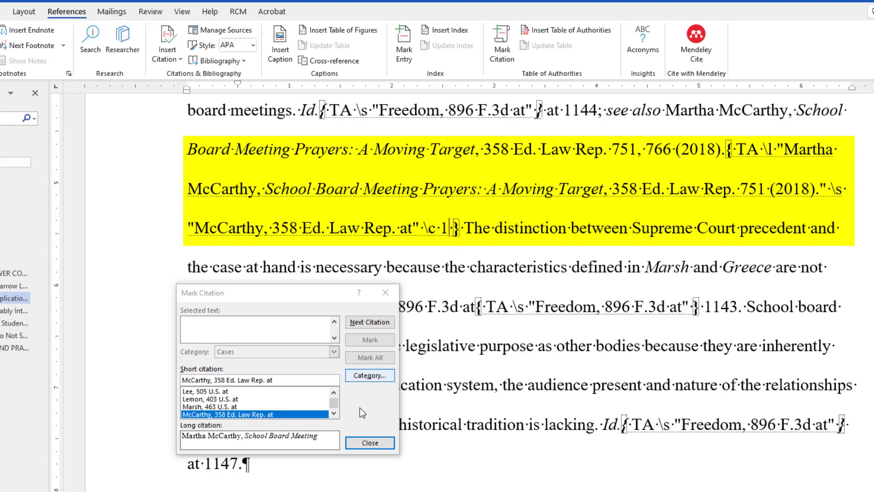
pyautogui.click(363, 377)
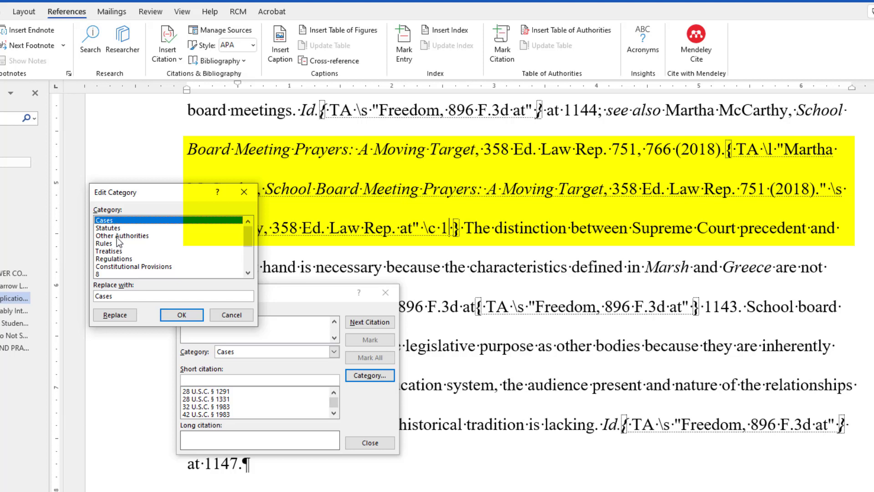
pyautogui.click(232, 315)
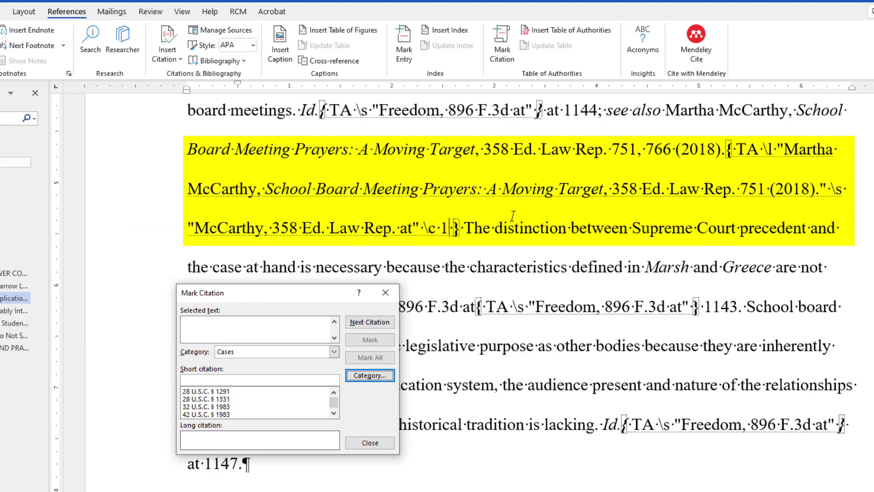
pyautogui.click(367, 444)
pyautogui.press('BackSpace')
pyautogui.write('3')
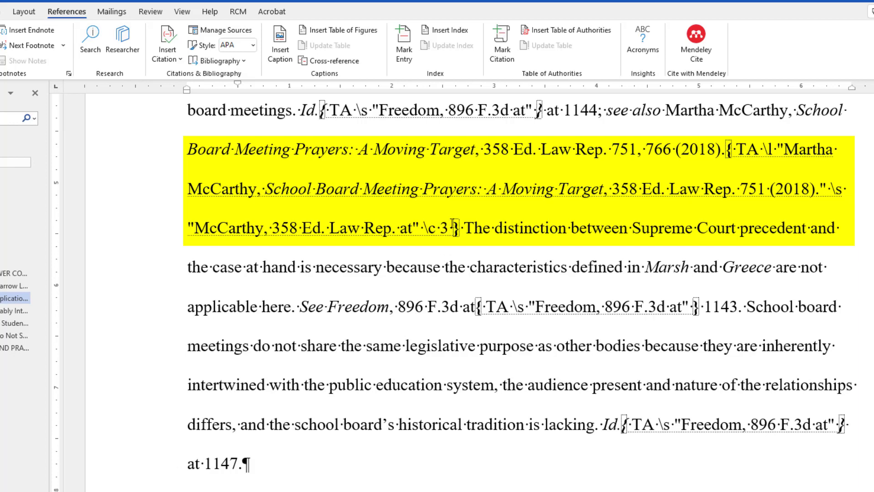